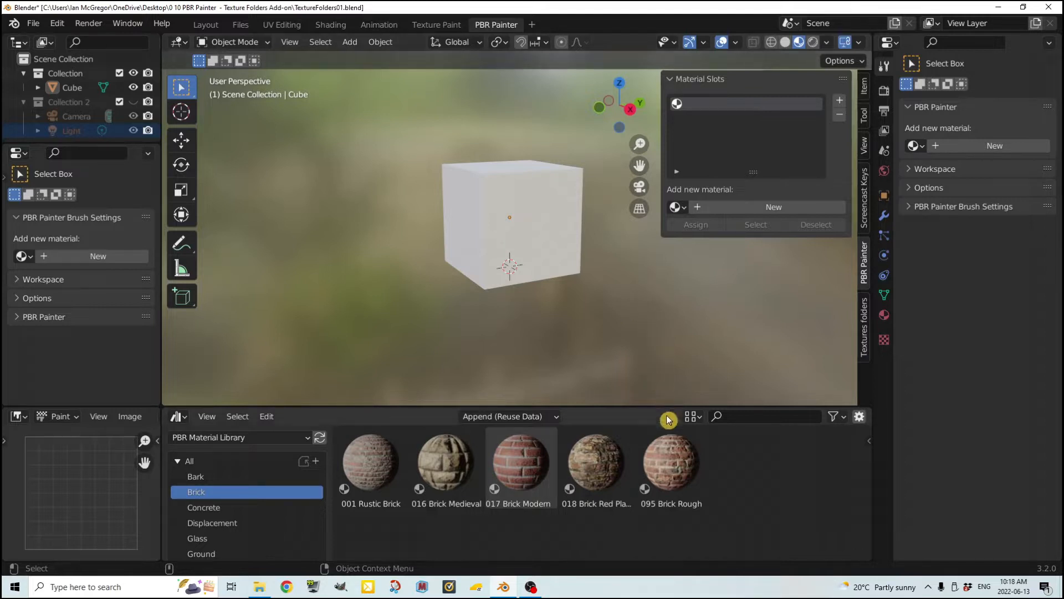
Apply the 095 Brick Rough material from the PBR Material Library to the cube.
left_click(672, 465)
mouse_move(671, 460)
left_mouse_down()
mouse_move(668, 436)
mouse_move(520, 219)
left_mouse_up()
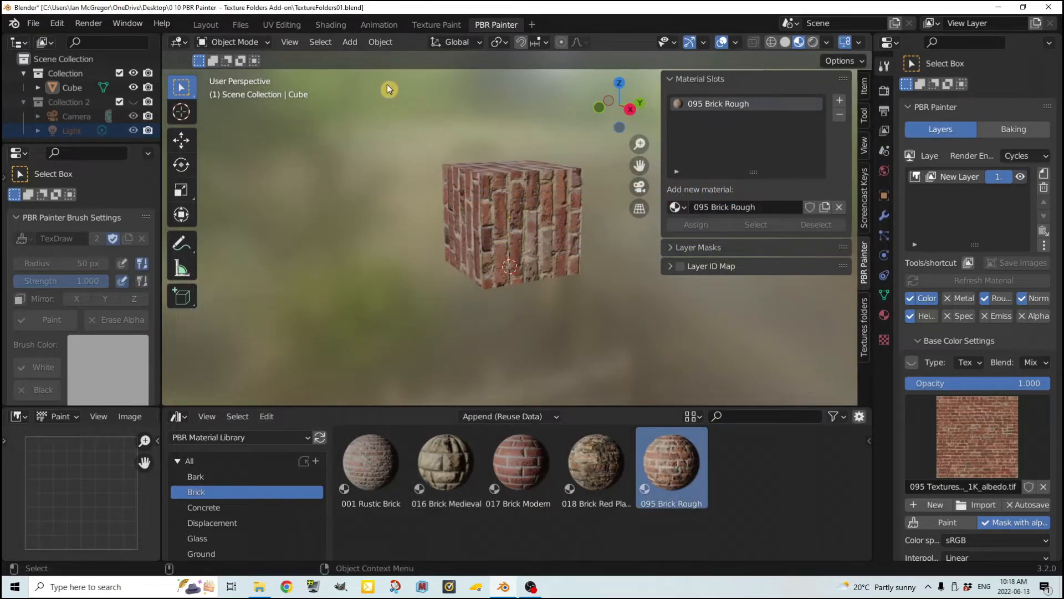
Examine the brick material's node setup in the Shading workspace, and the Texture Folders controls in the PBR Painter workspace.
left_click(342, 26)
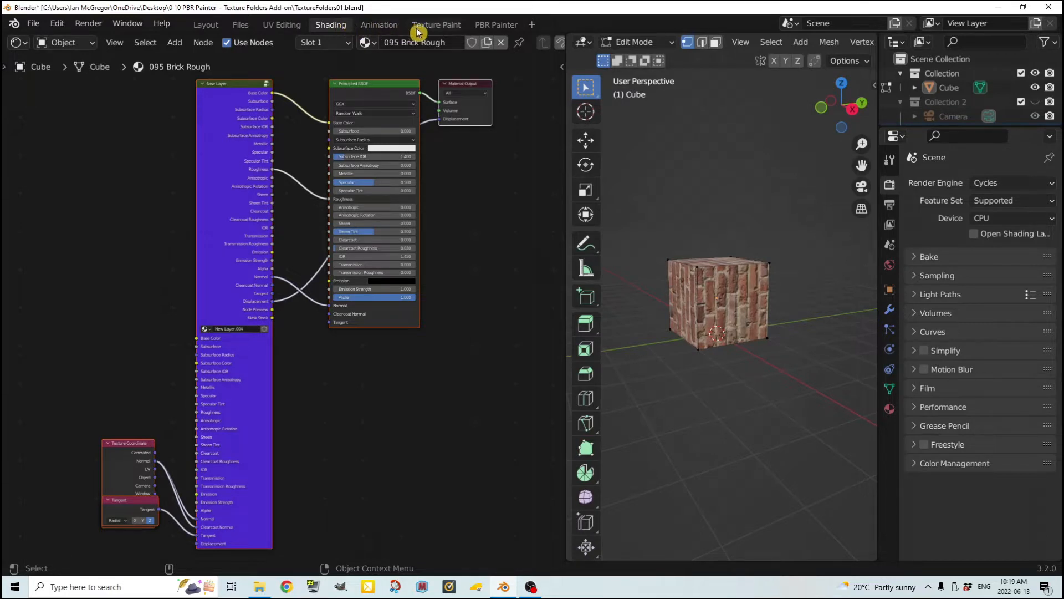
left_click(499, 26)
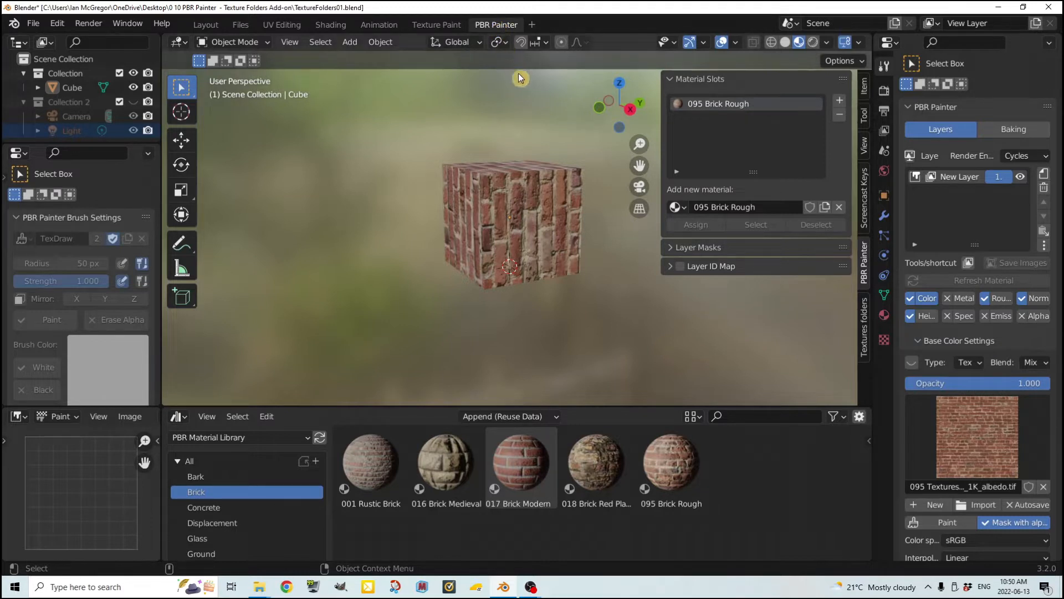
left_click(864, 321)
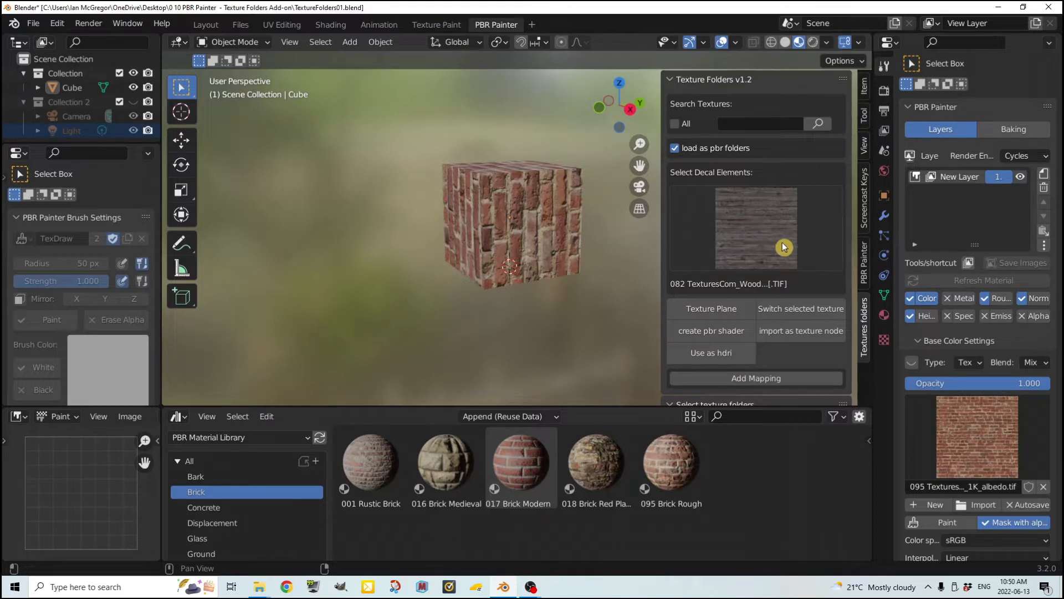
left_click(865, 271)
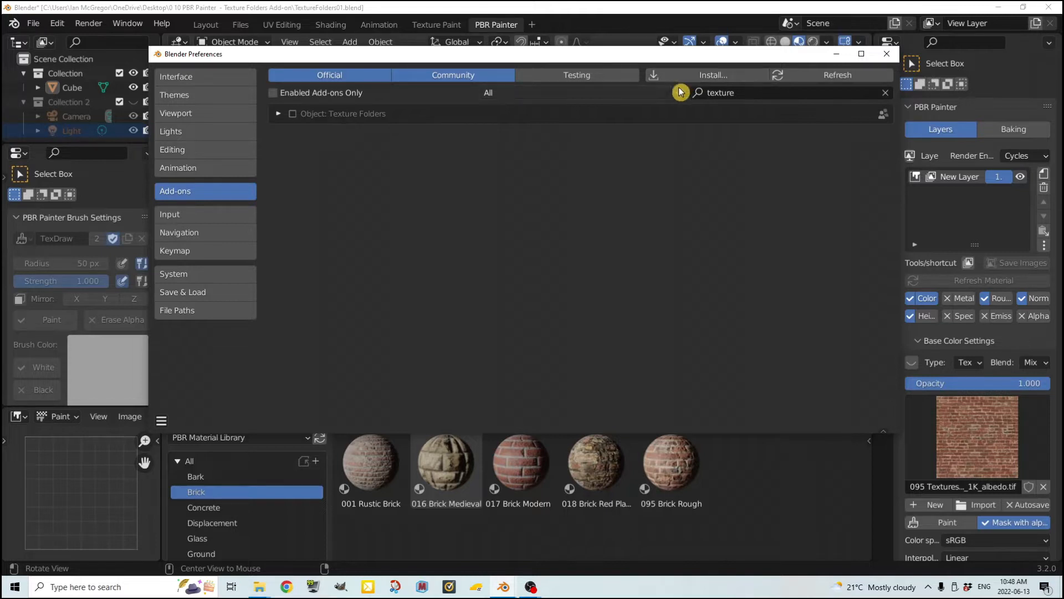
Enable the Texture Folders add-on and save the preferences.
left_click(293, 114)
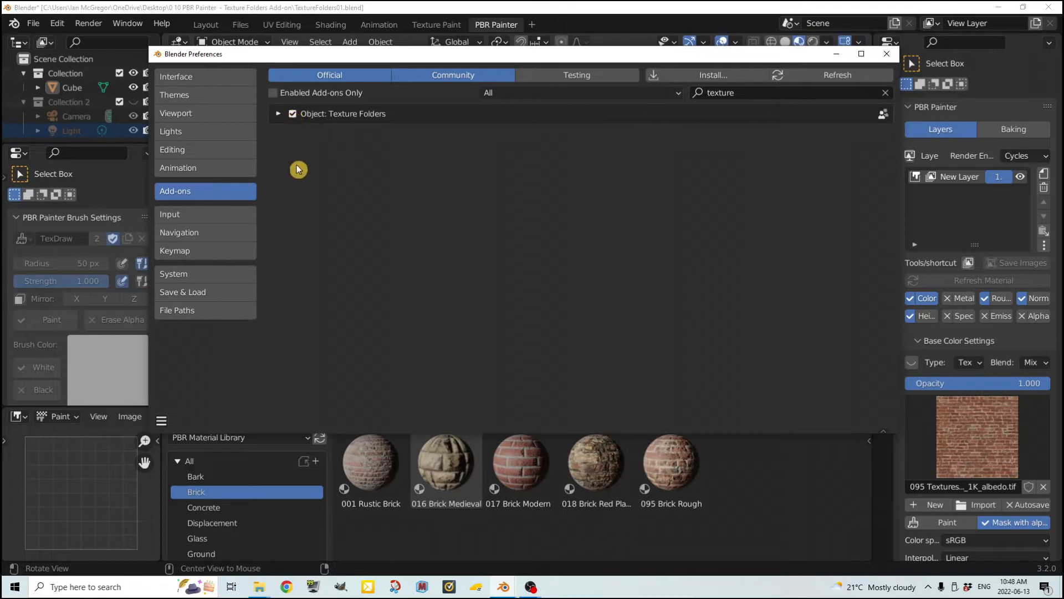
left_click(162, 424)
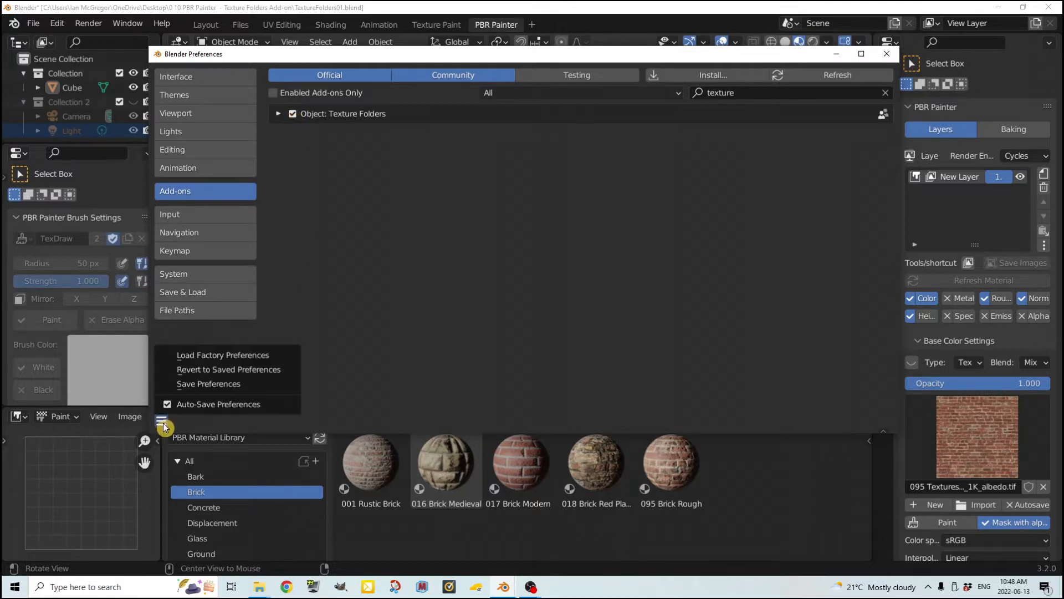
left_click(195, 387)
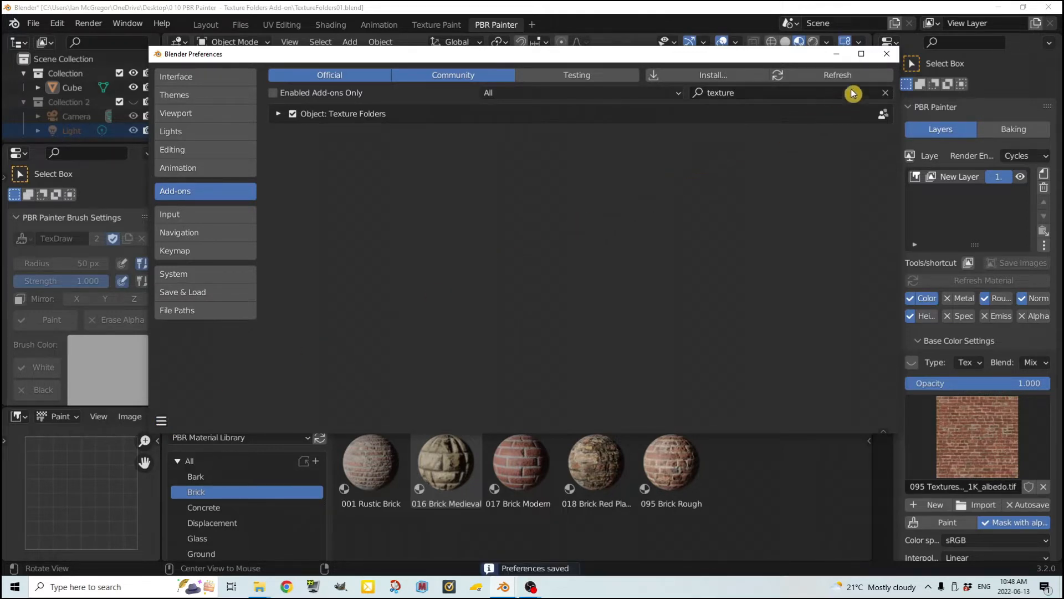
left_click(886, 53)
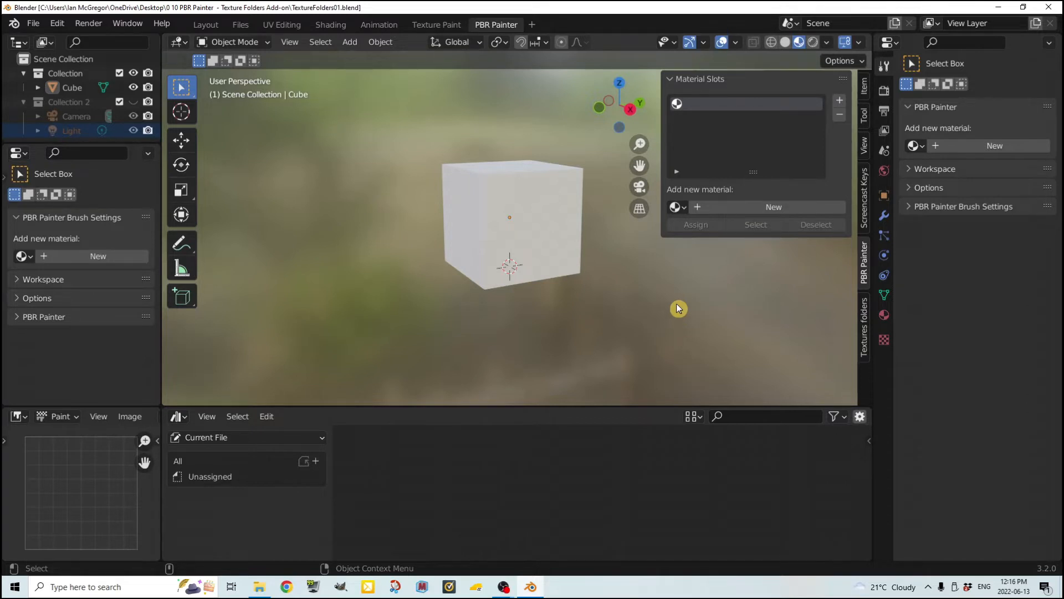
Create a new material on the cube and name it Cube.
left_click(714, 209)
double_click(714, 208)
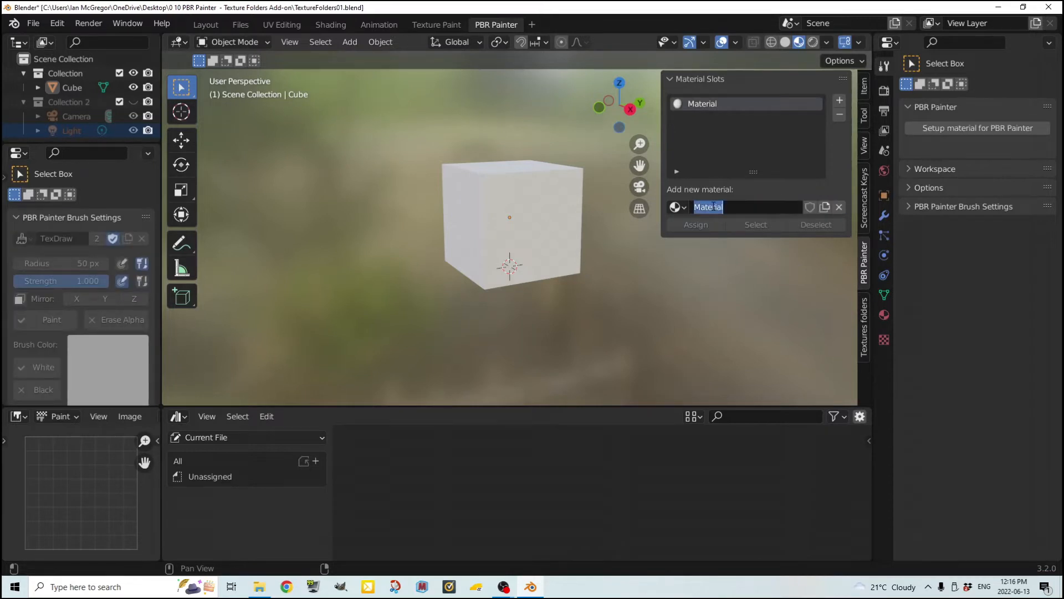
type("Cube")
key("Return")
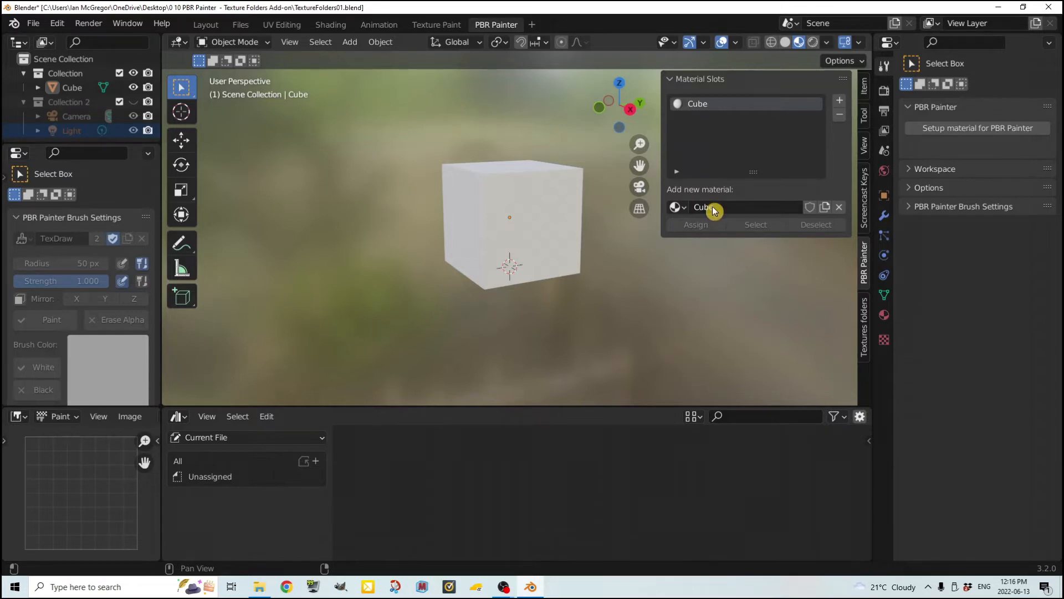
Set up the Cube material for PBR Painter without backing up the current material.
left_click(914, 132)
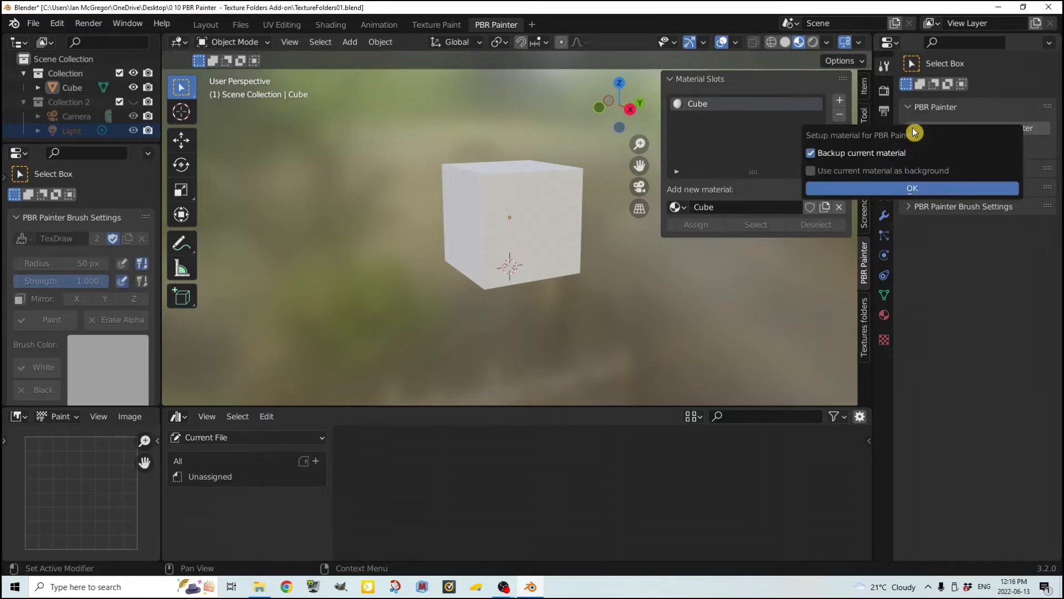
left_click(811, 153)
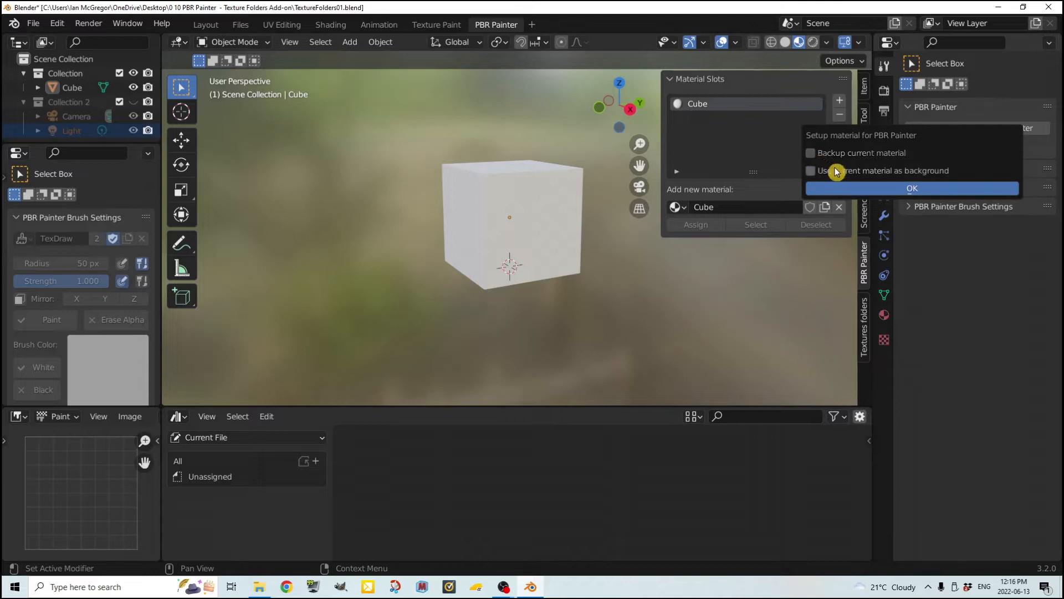
left_click(875, 190)
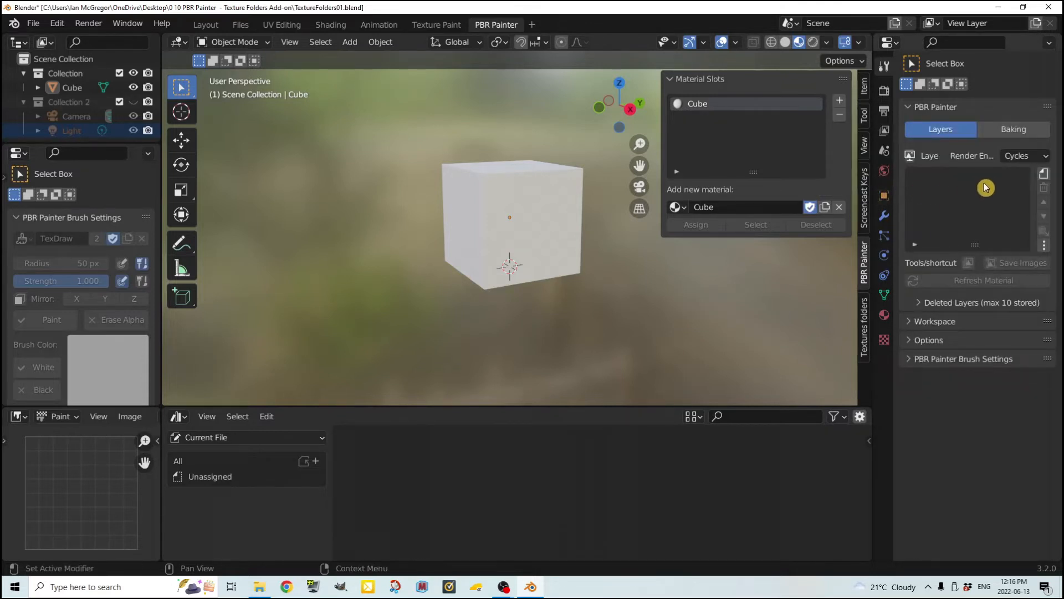
Add a standard, filled PBR Painter layer named Wood to the Cube material.
left_click(1043, 177)
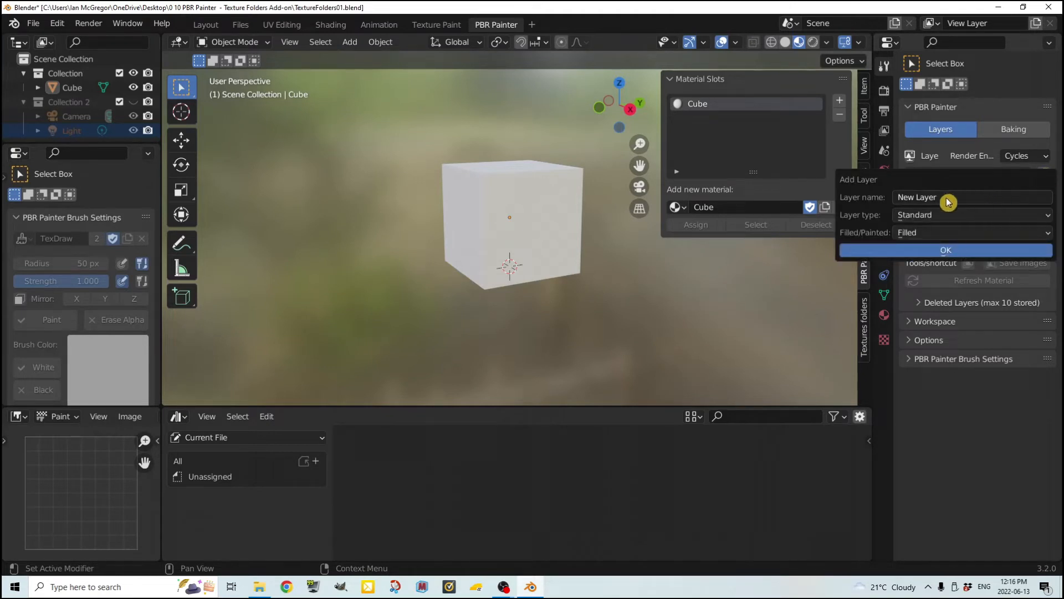
left_click(919, 198)
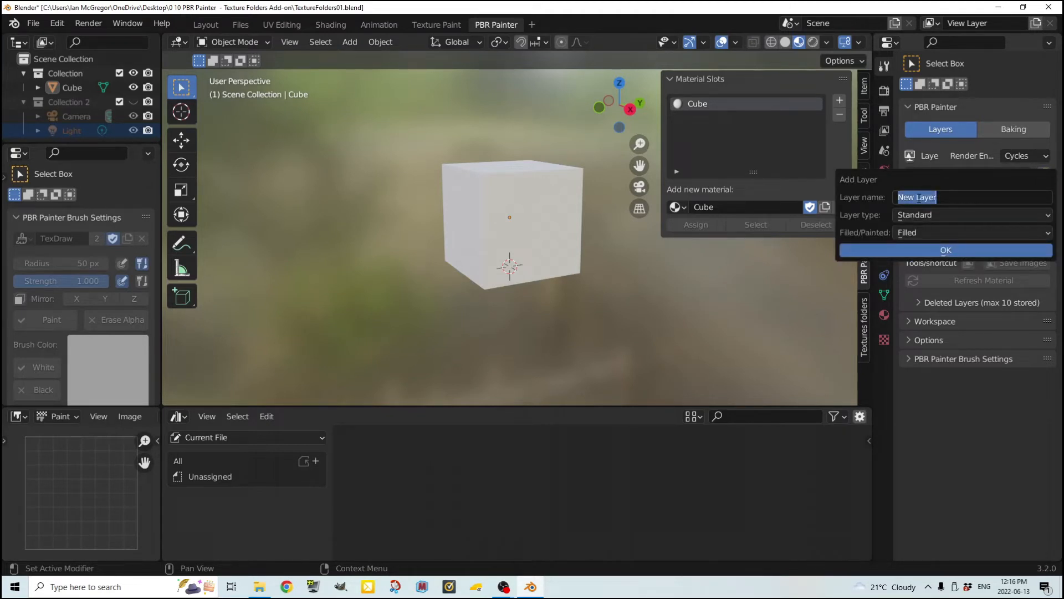
type("Wood")
key("Return")
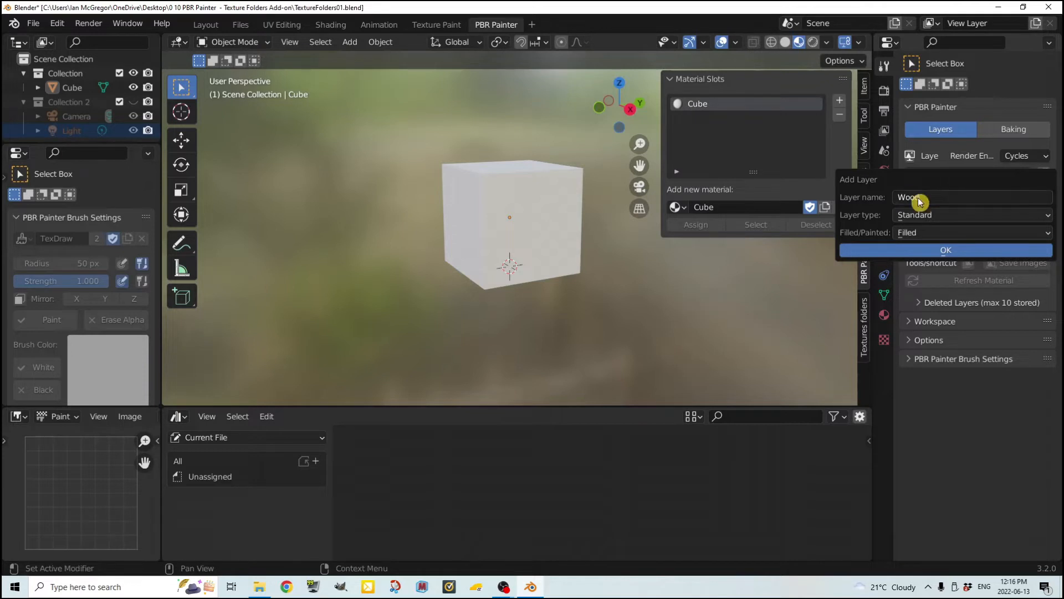
left_click(928, 250)
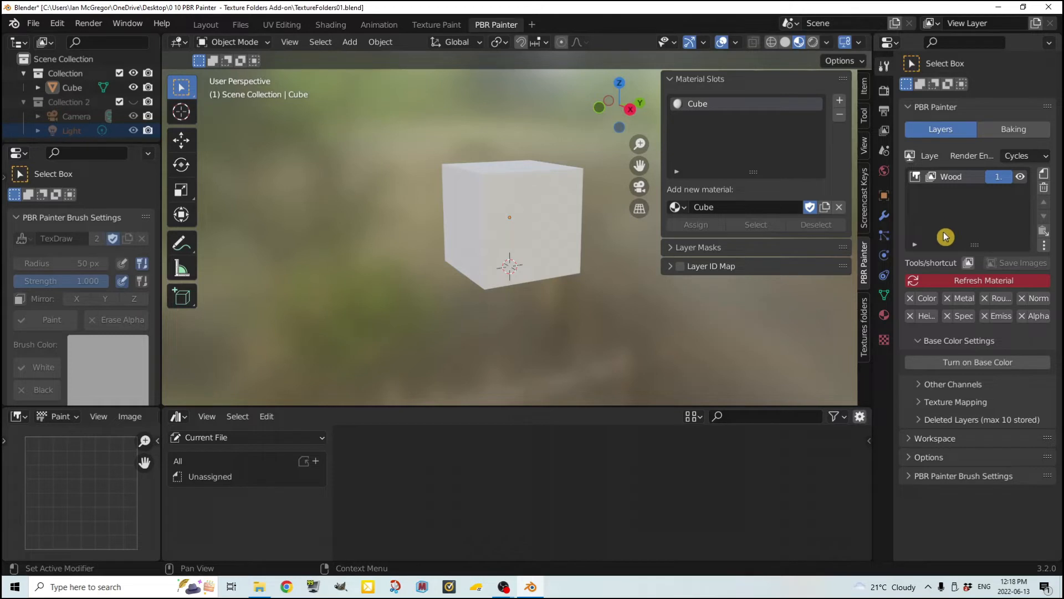
Link the Wood folder inside TEXTURE FOLDERS as a texture folder in the Texture Folders add-on.
left_click(865, 320)
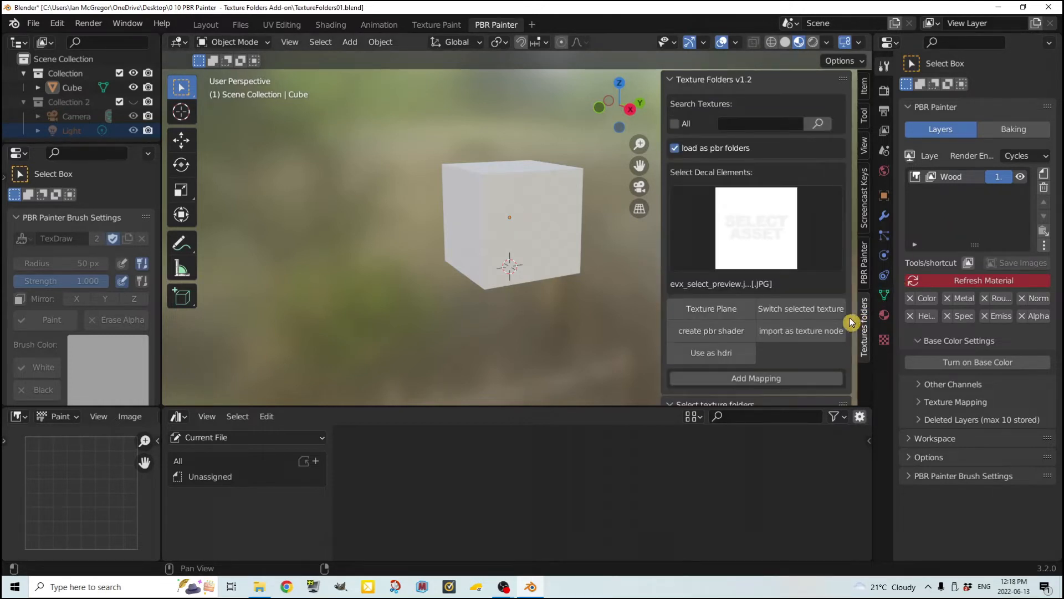
scroll(787, 339, "down", 2)
scroll(787, 339, "down", 4)
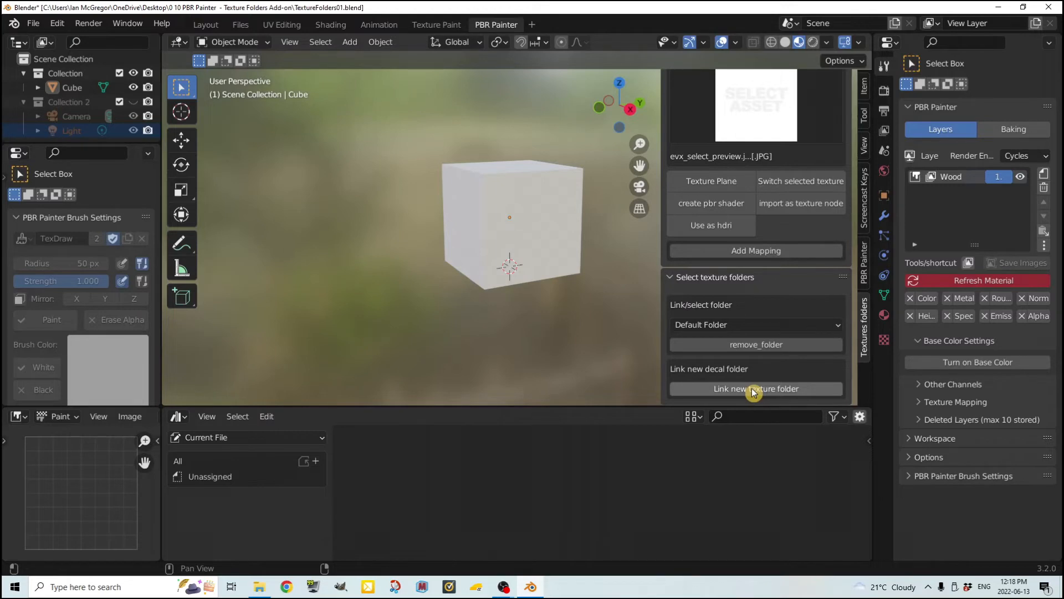
left_click(754, 389)
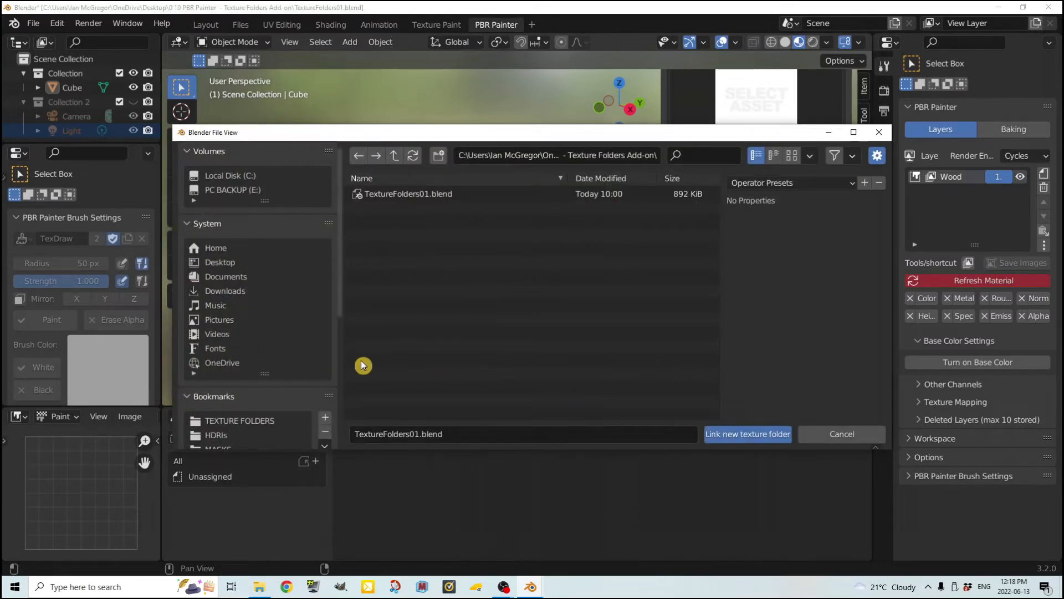
left_click(288, 420)
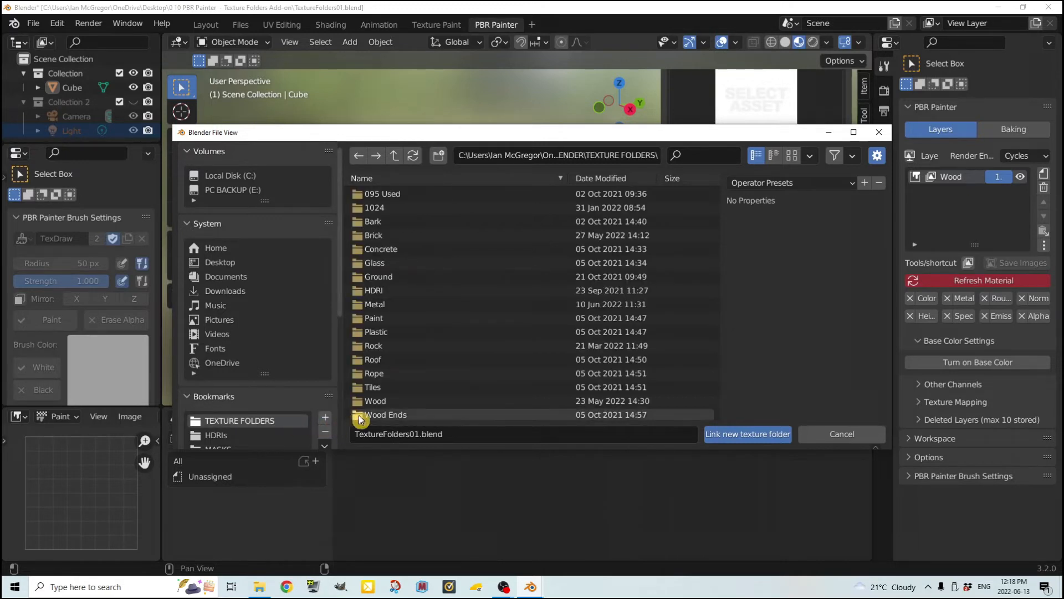
left_click(381, 401)
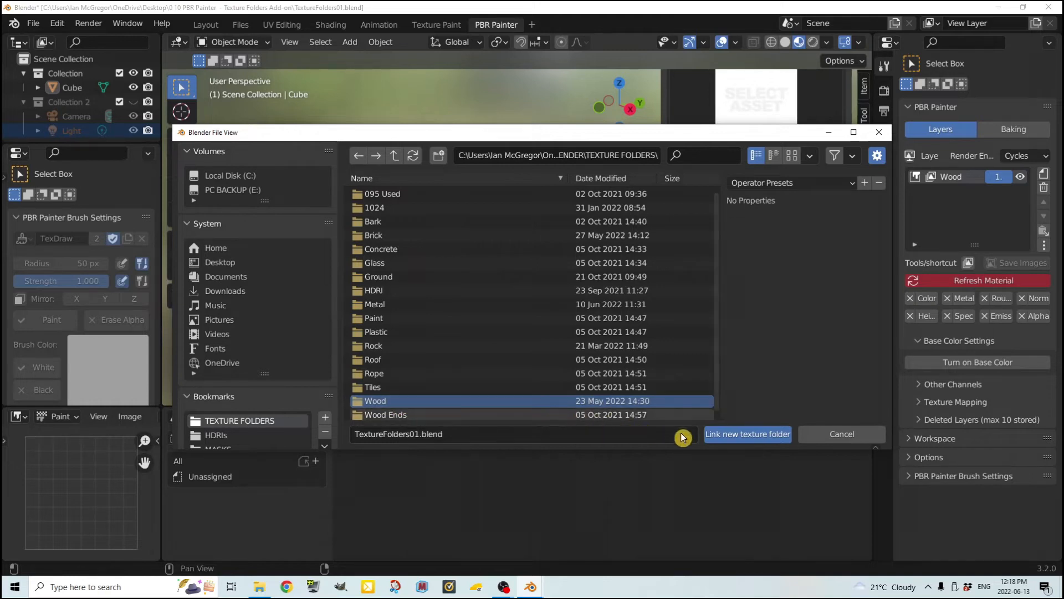
left_click(742, 437)
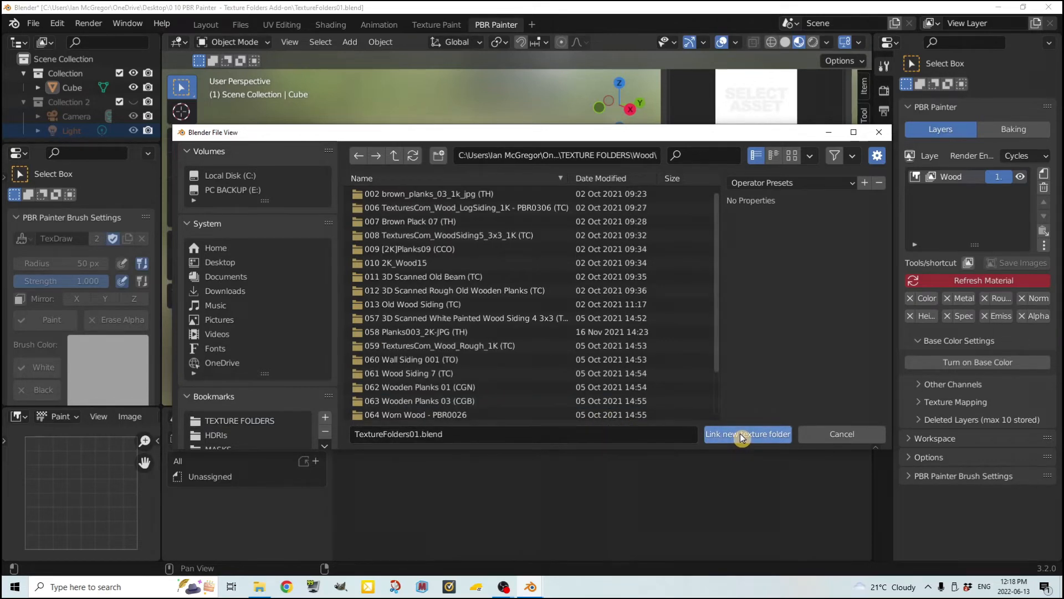
left_click(741, 438)
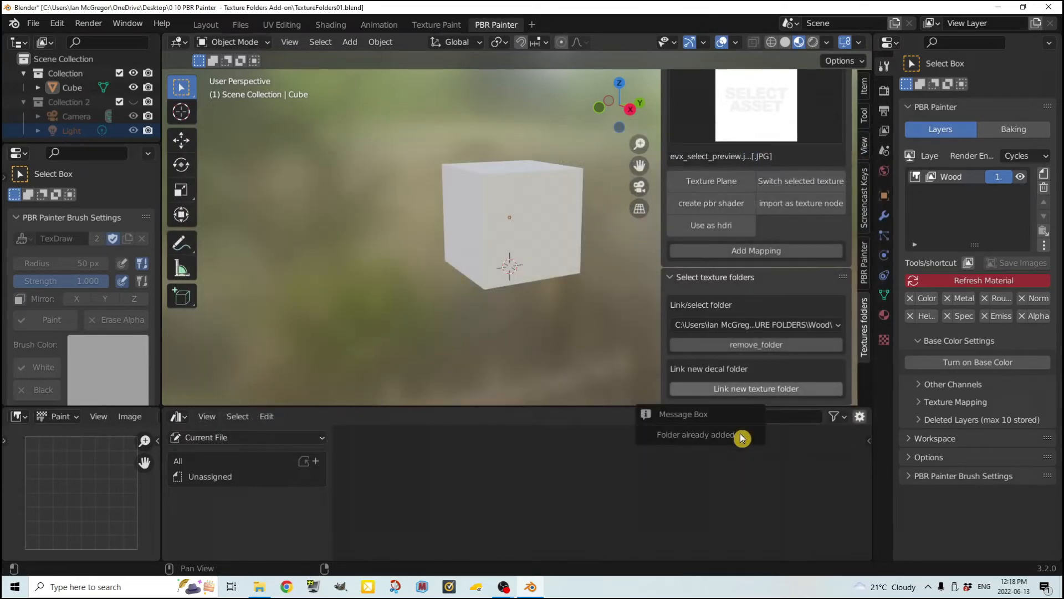
Choose the 009 Planks09 albedo texture from the linked wood textures and create a texture plane from it.
scroll(740, 277, "up", 2)
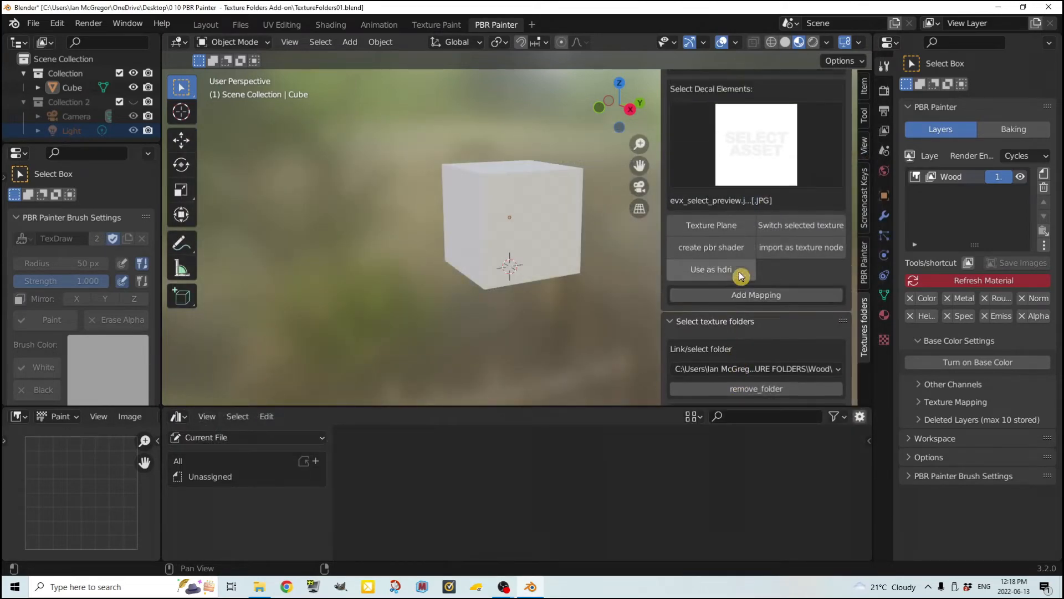
scroll(740, 276, "up", 4)
left_click(758, 233)
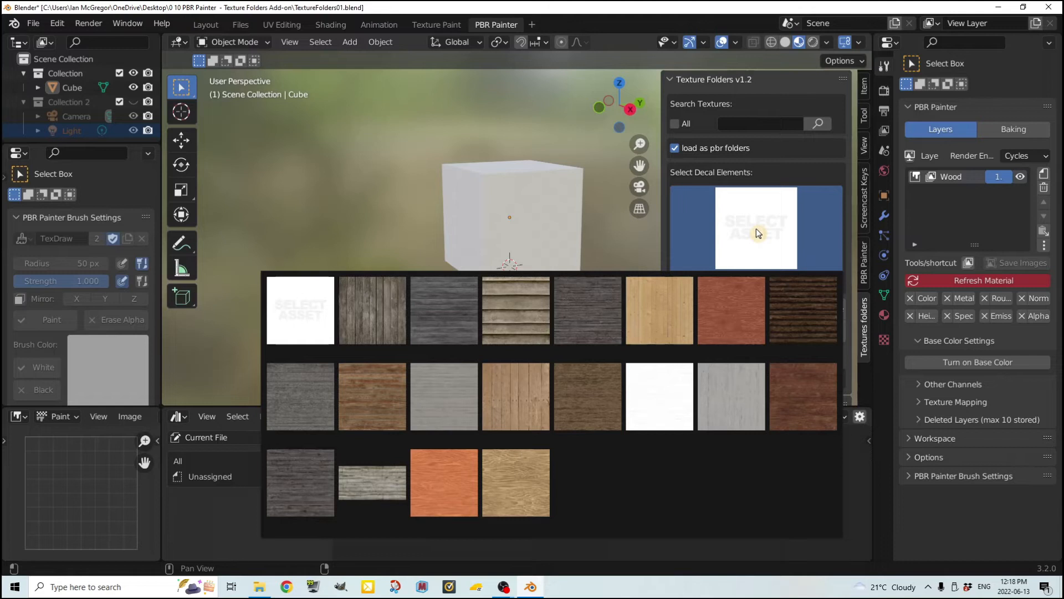
left_click(668, 299)
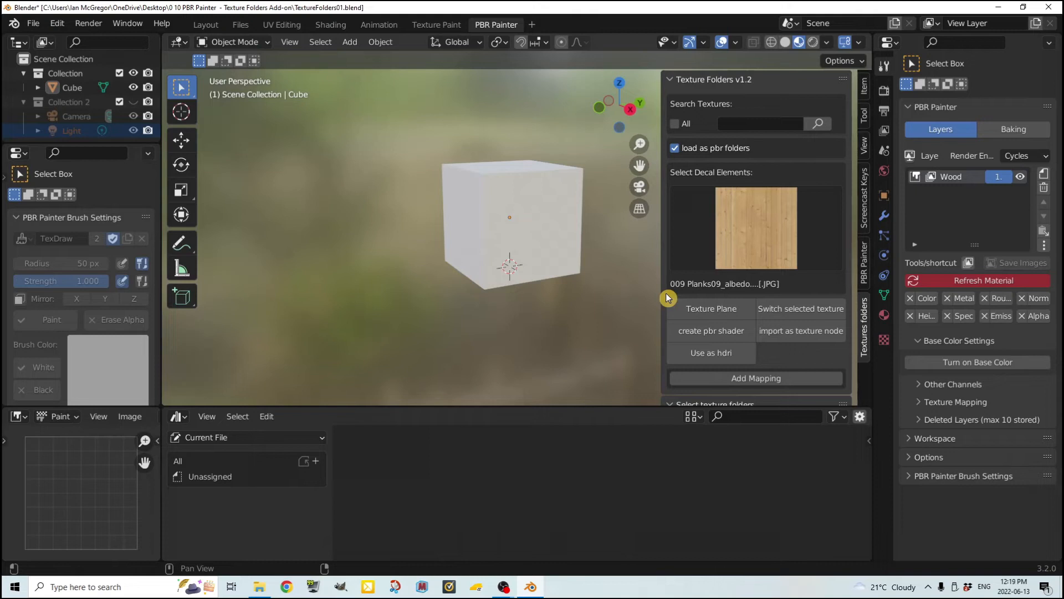
left_click(700, 310)
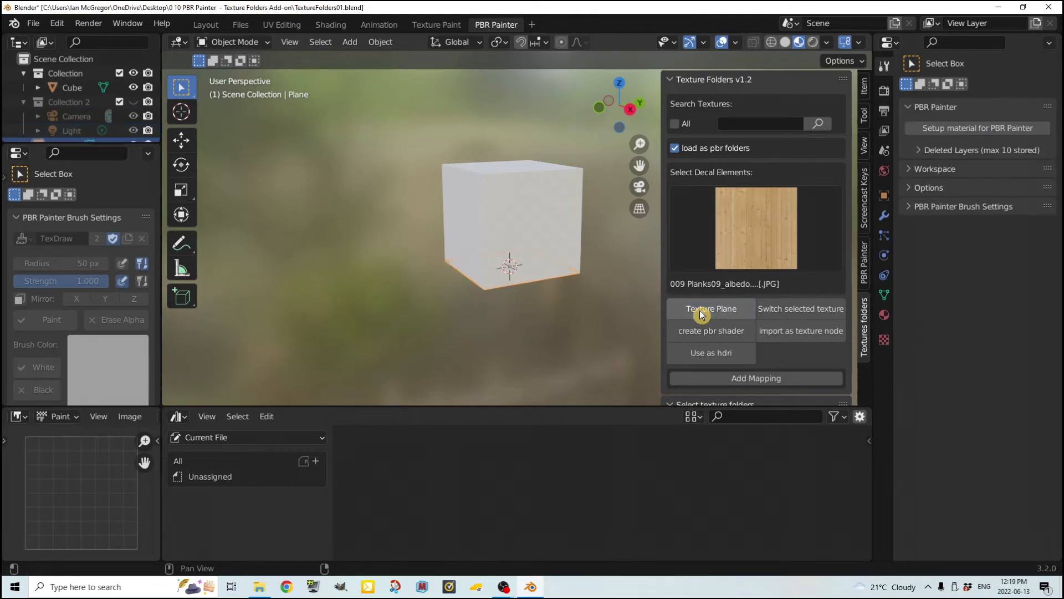
Move the cube along the Y axis clear of the plank plane and inspect the plane's texture up close.
left_click(81, 89)
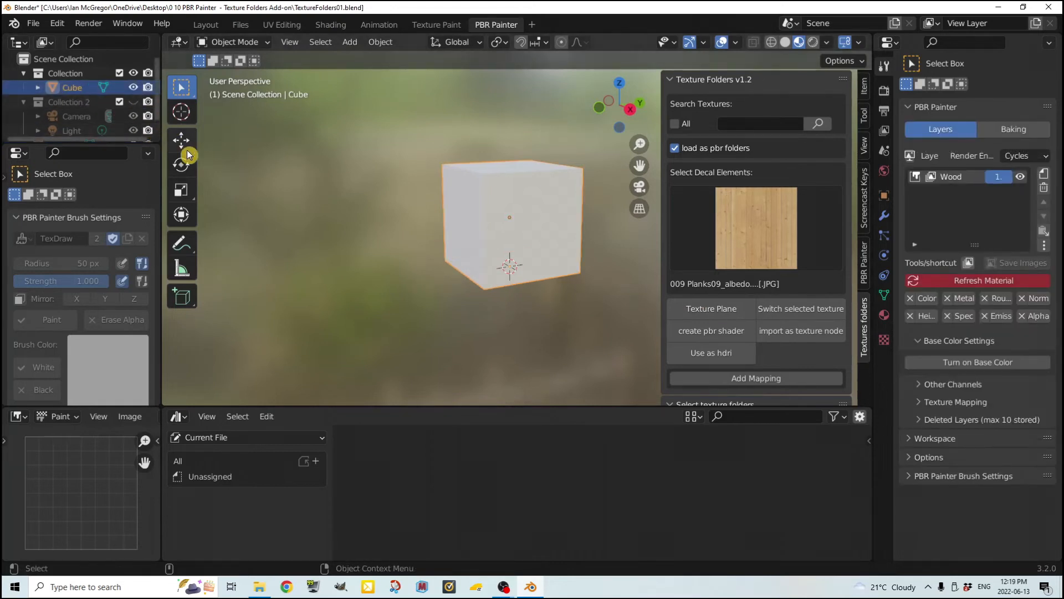
key("g")
key("y")
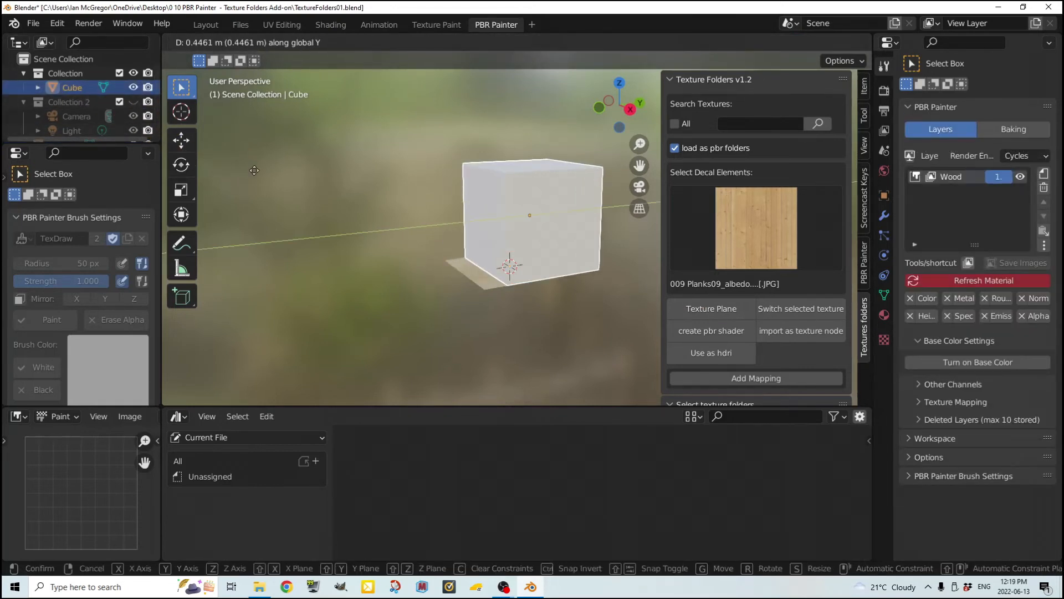
left_click(379, 185)
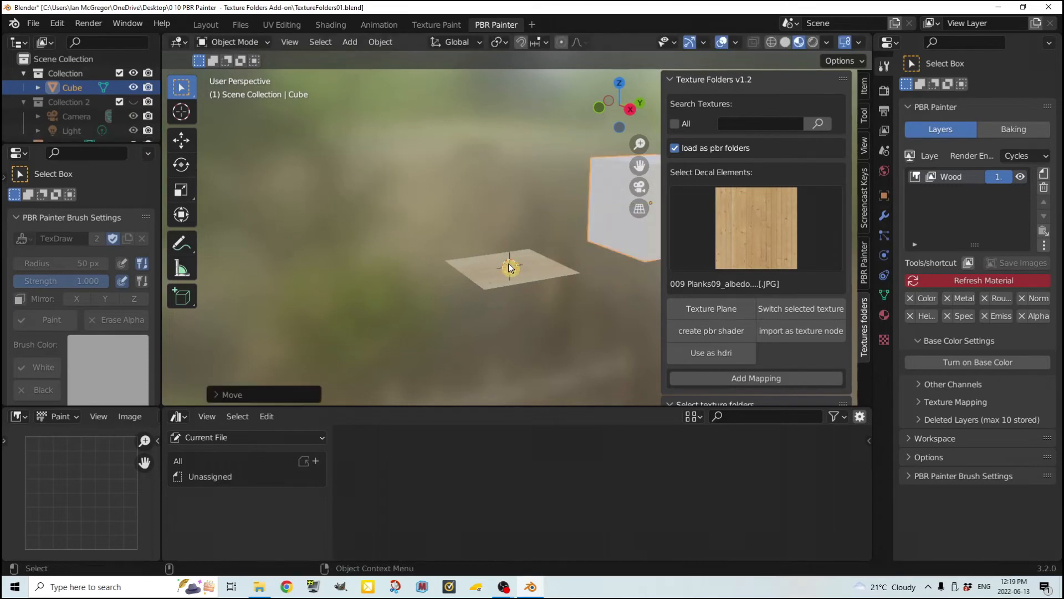
scroll(508, 262, "up", 10)
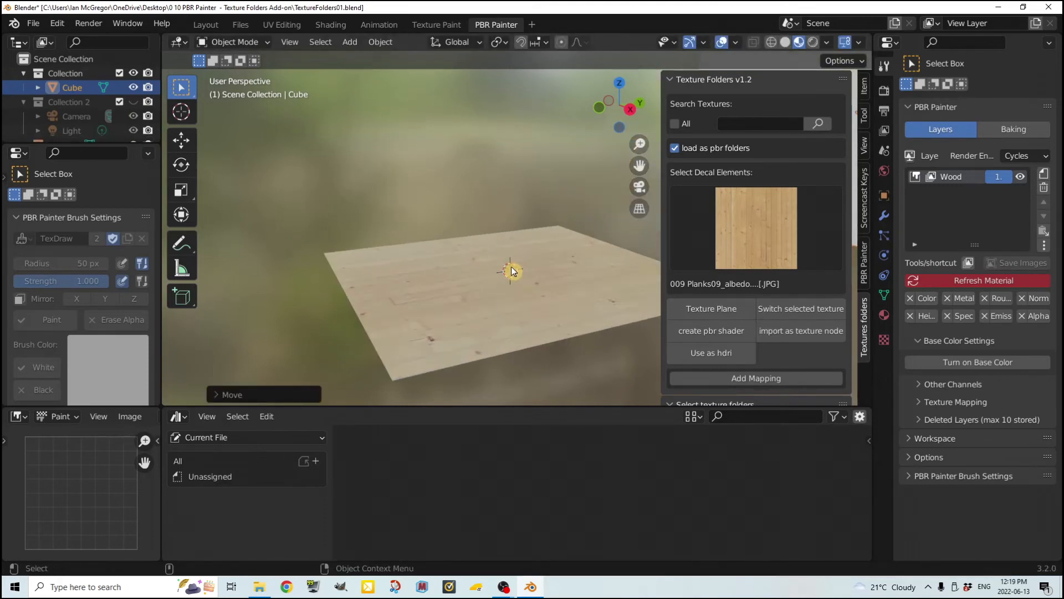
middle_click_drag(511, 264, 510, 291)
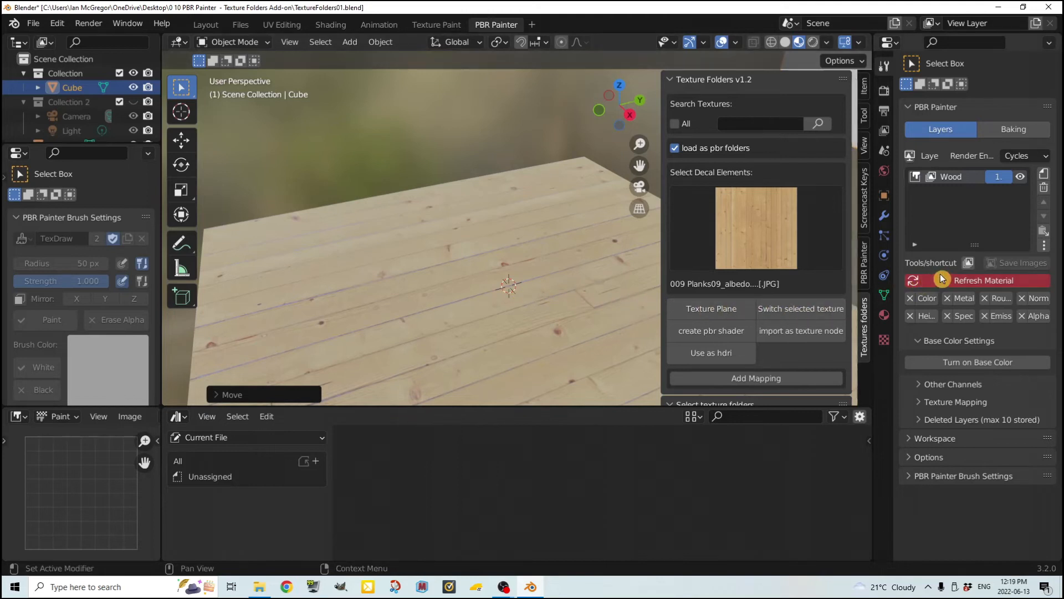
Start a multiple-texture import for the Wood layer and open the 009 [2K]Planks09 (CCO) folder inside TEXTURE FOLDERS\Wood.
left_click(967, 262)
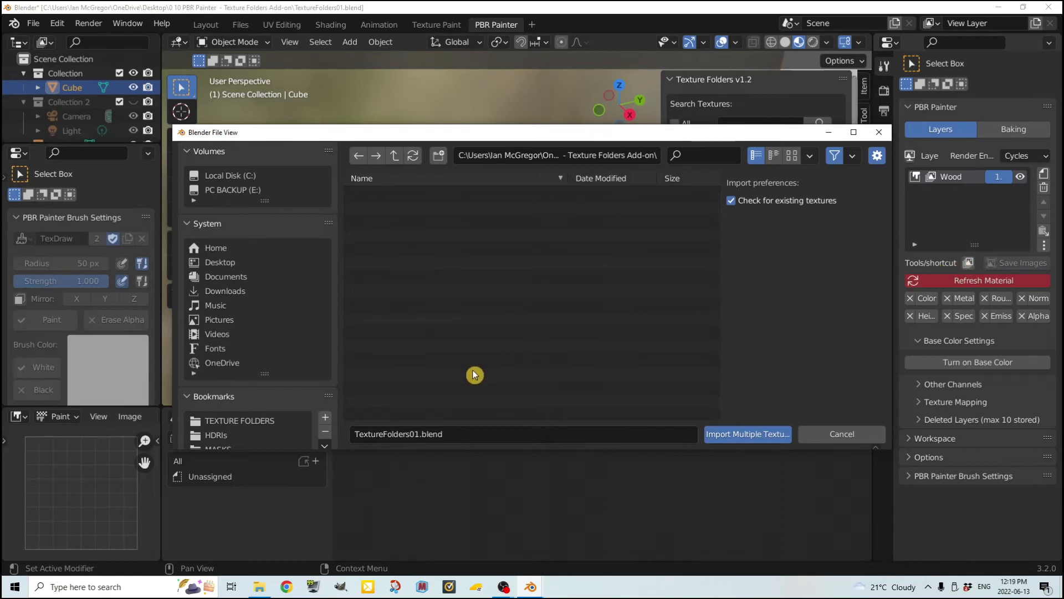
left_click(268, 421)
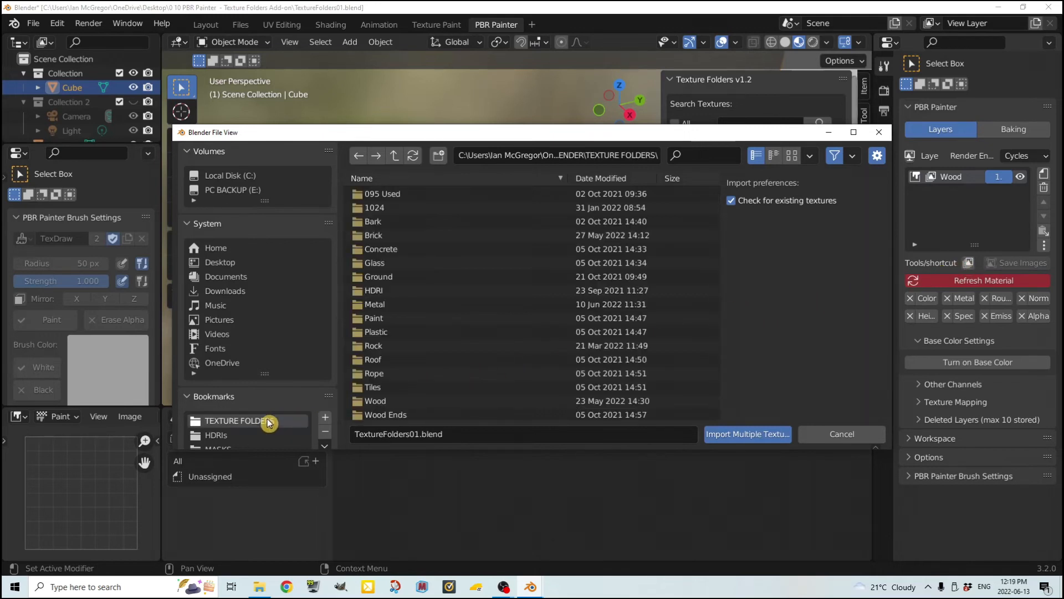
left_click(366, 400)
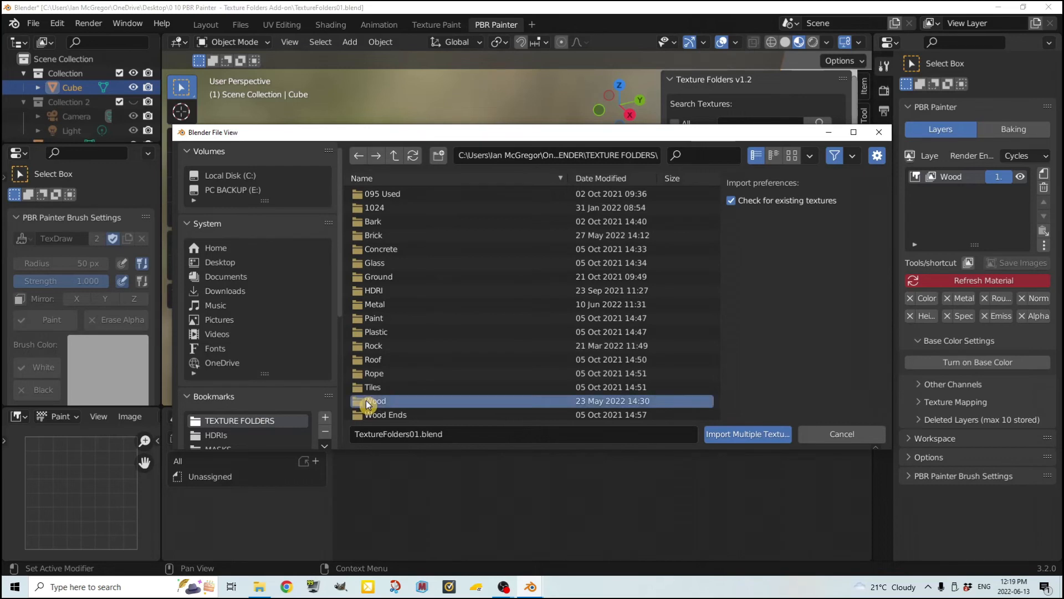
double_click(365, 400)
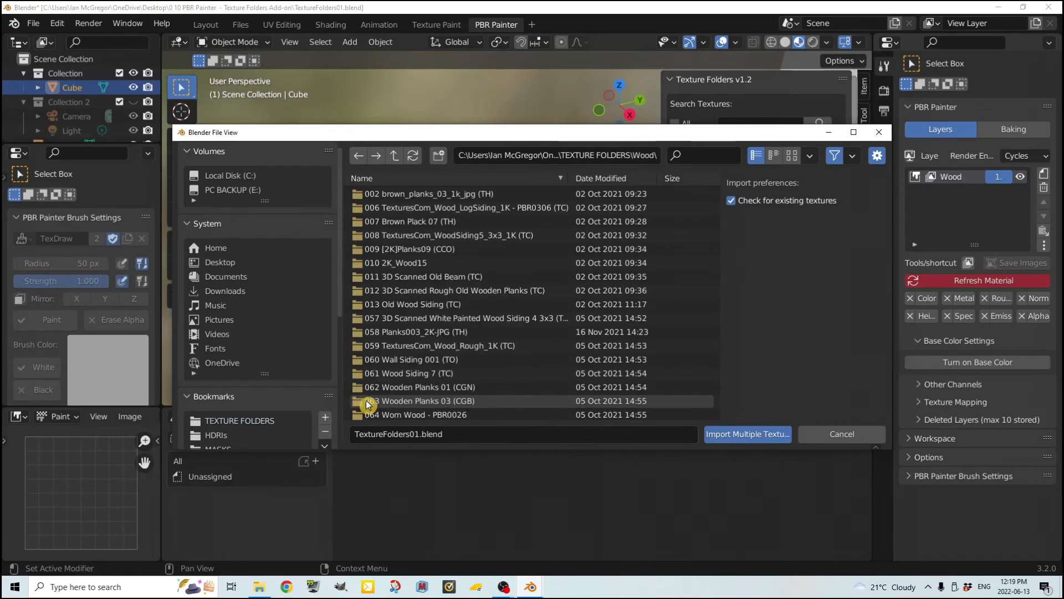
left_click(361, 248)
double_click(361, 248)
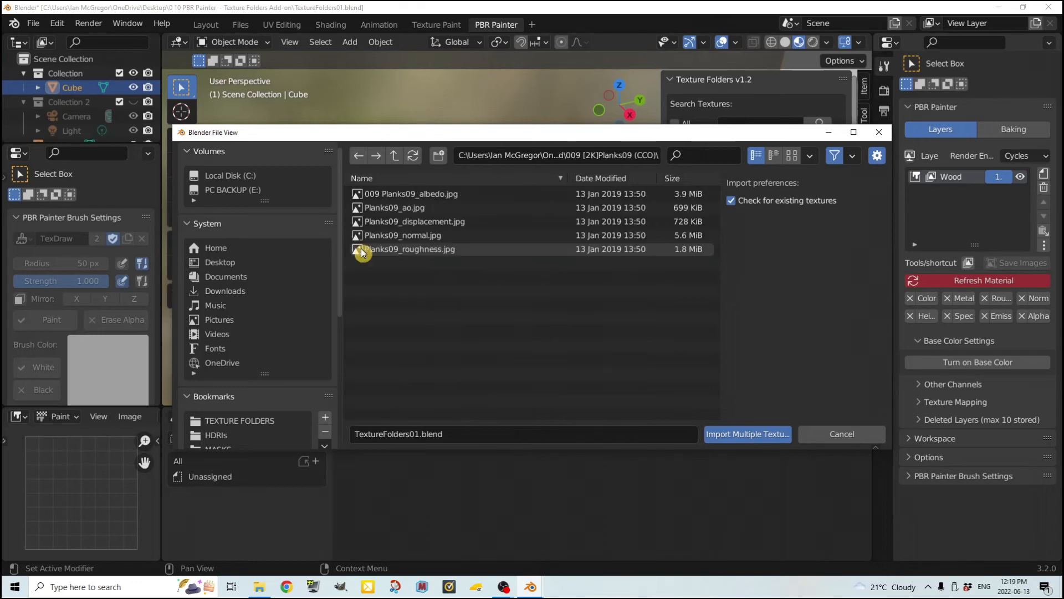
Import the Planks09 albedo, normal and roughness maps together into the Wood layer.
left_click(433, 198)
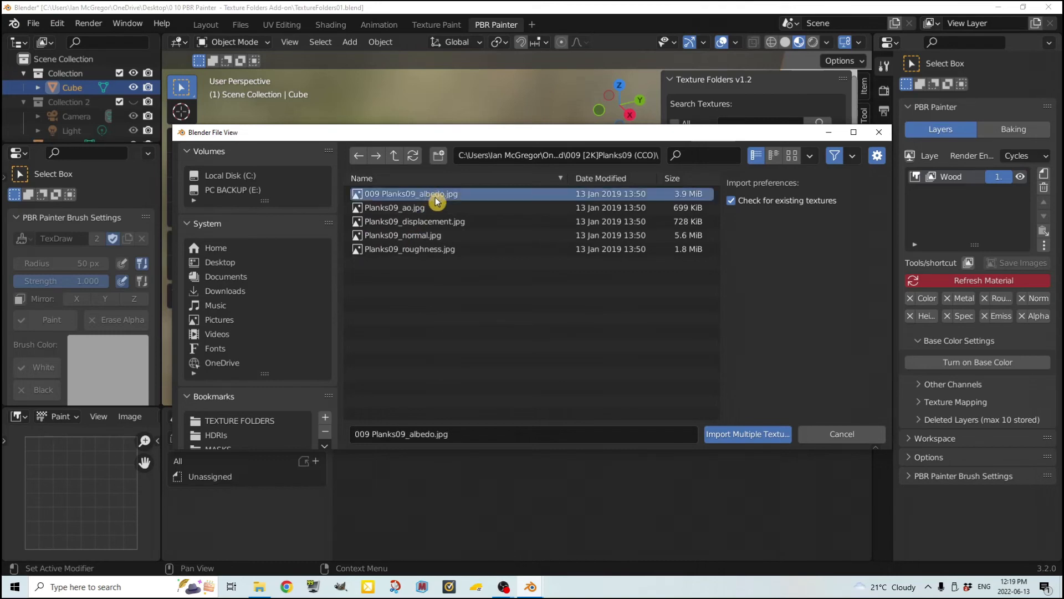
left_click(436, 235, "ctrl")
left_click(438, 251, "ctrl")
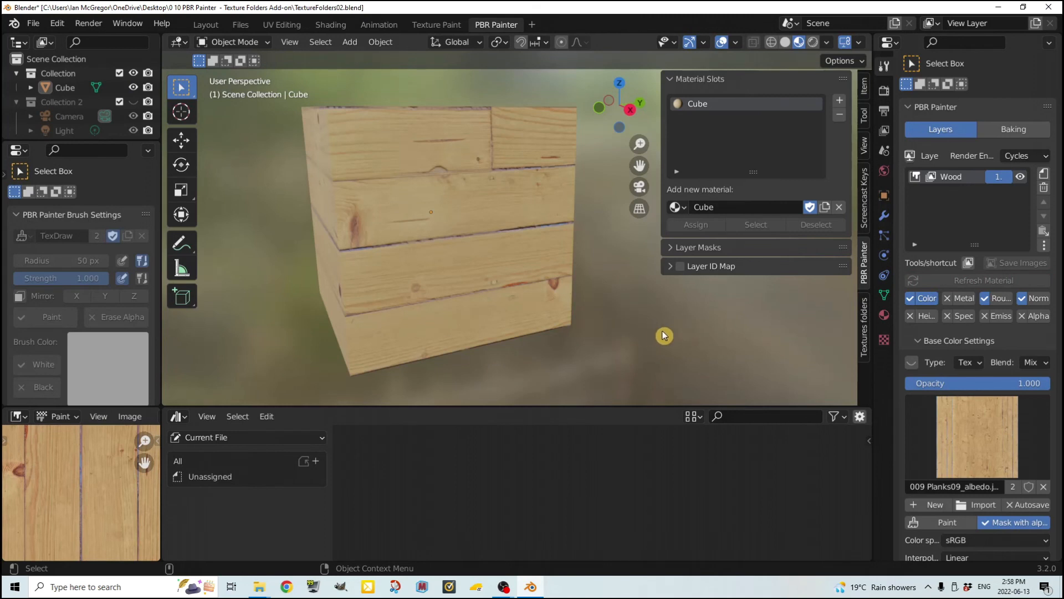
Switch the Texture Folders add-on to the linked Brick folder and bring up its texture previews.
left_click(867, 331)
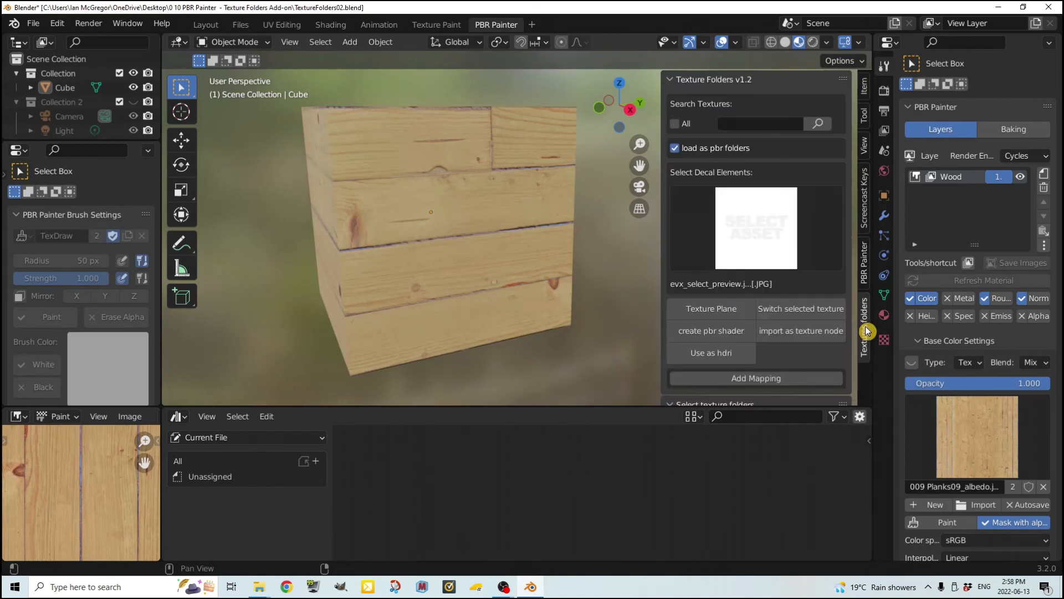
scroll(756, 329, "down", 5)
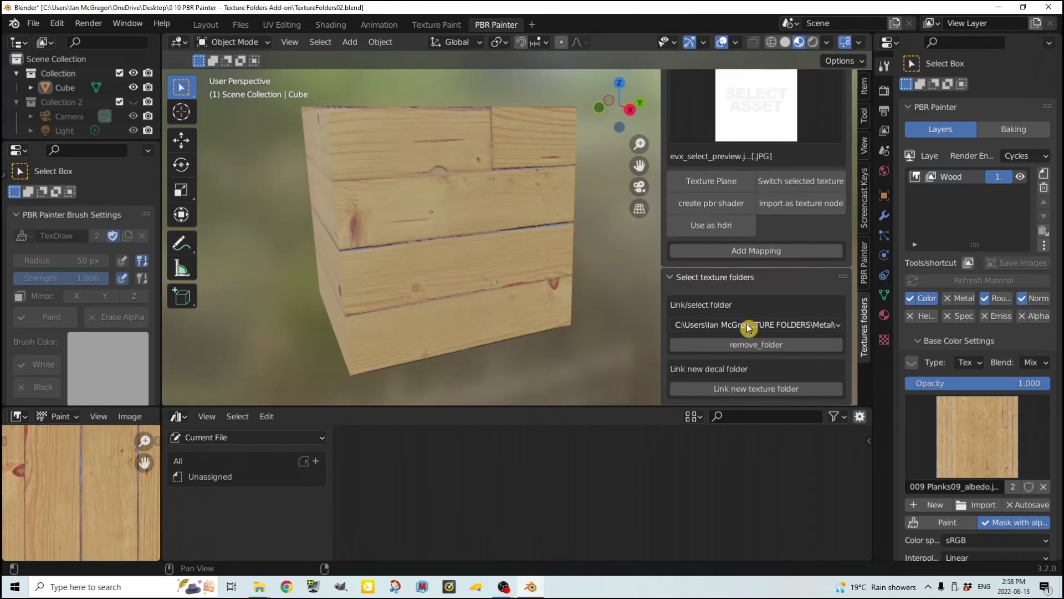
left_click(748, 326)
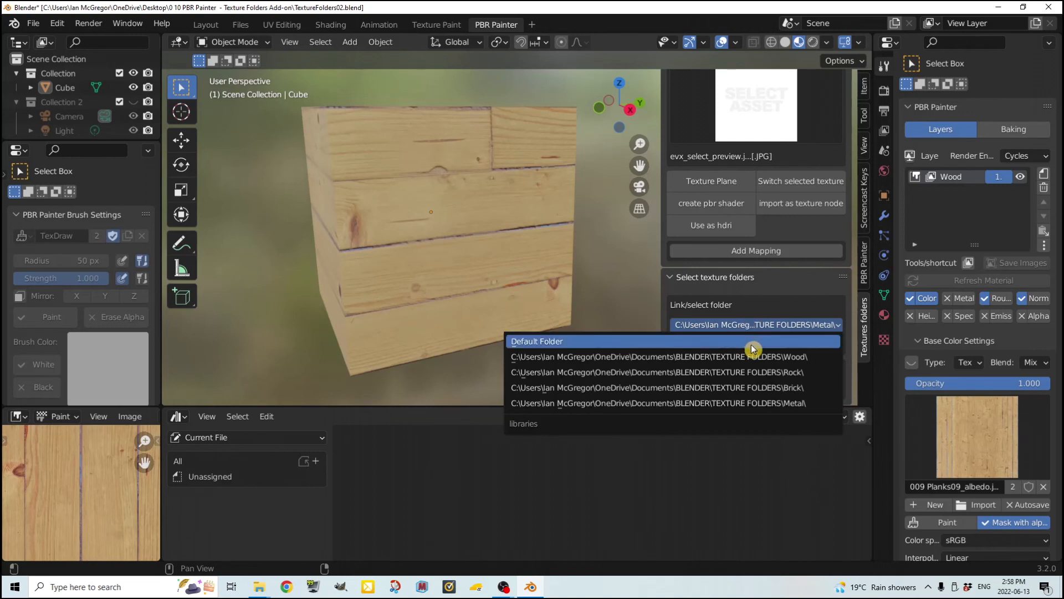
left_click(759, 387)
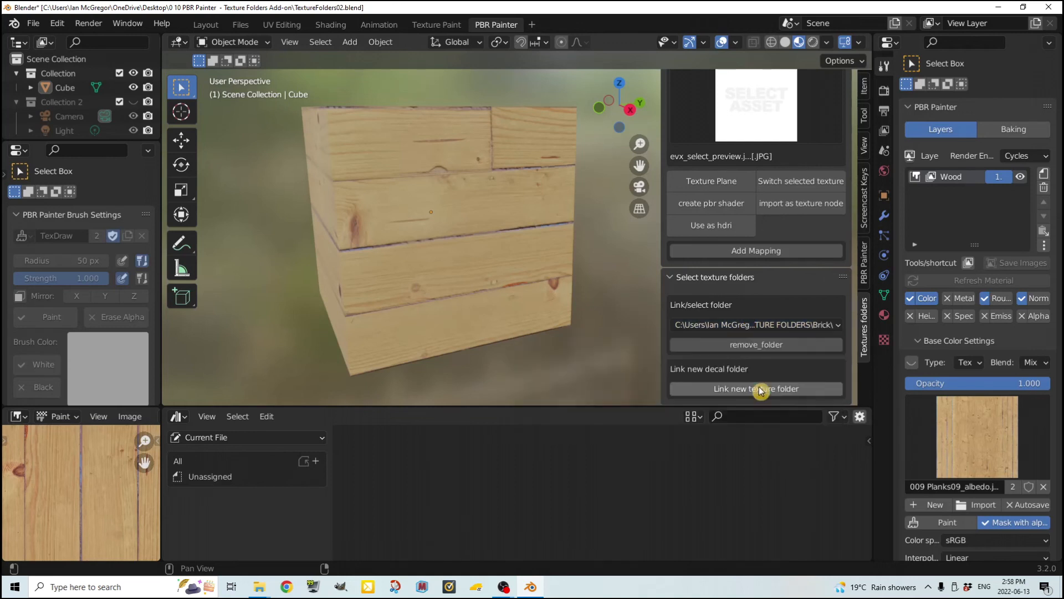
scroll(760, 115, "up", 2)
left_click(756, 129)
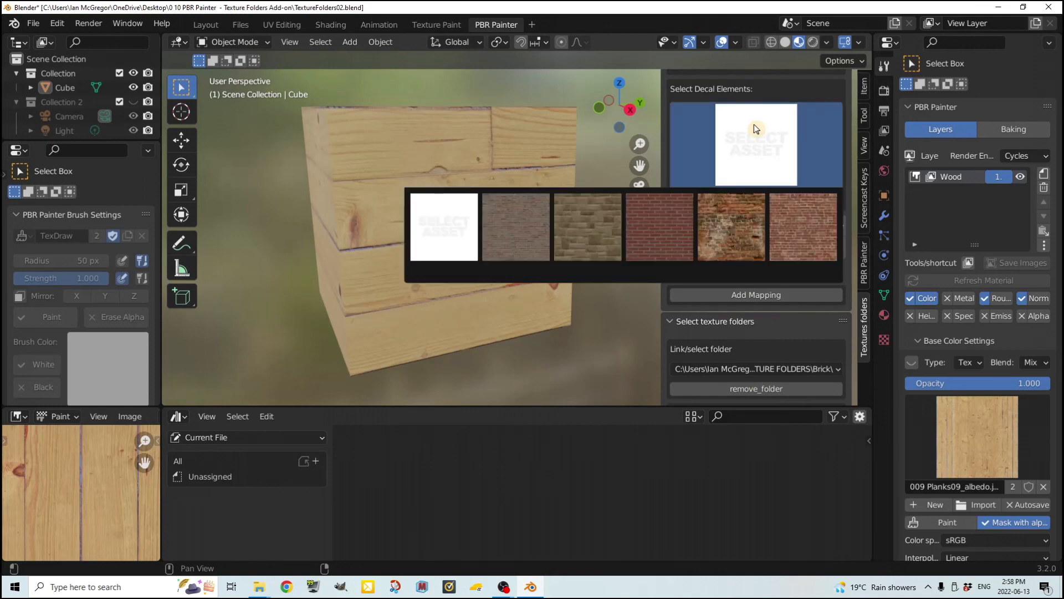